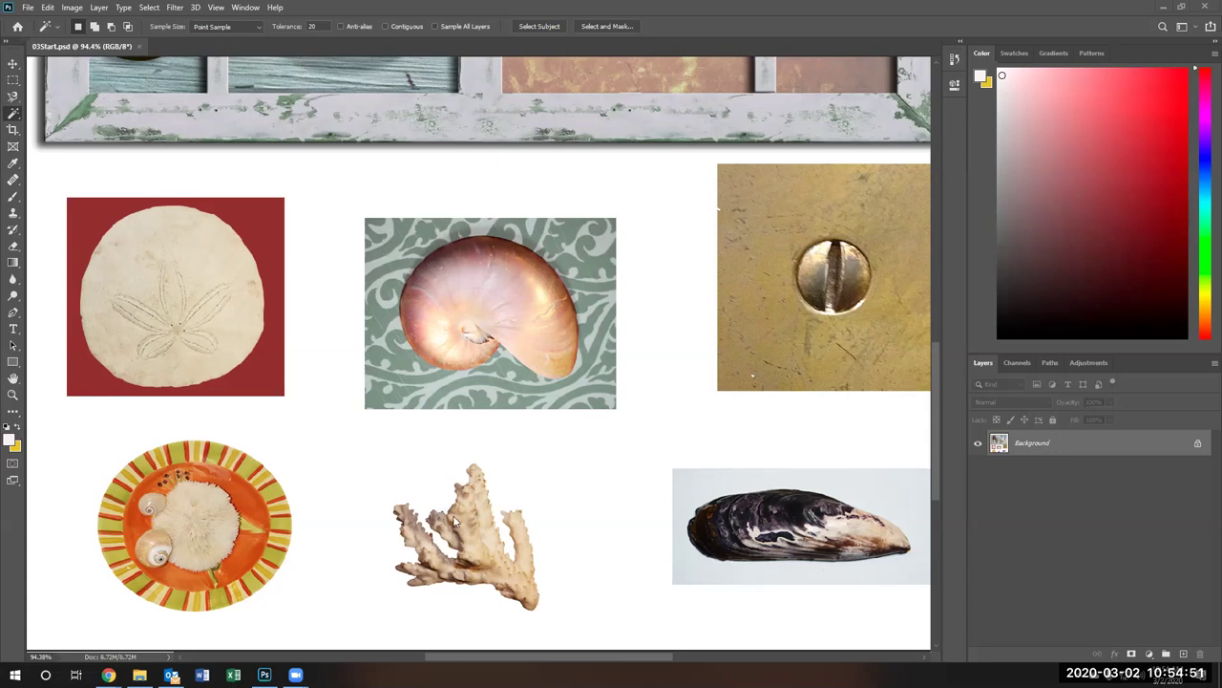
- Switch to the Object Selection Tool from the selection tools flyout
{"action": "scroll", "coordinate": [461, 501], "scroll_direction": "down", "scroll_amount": 2}
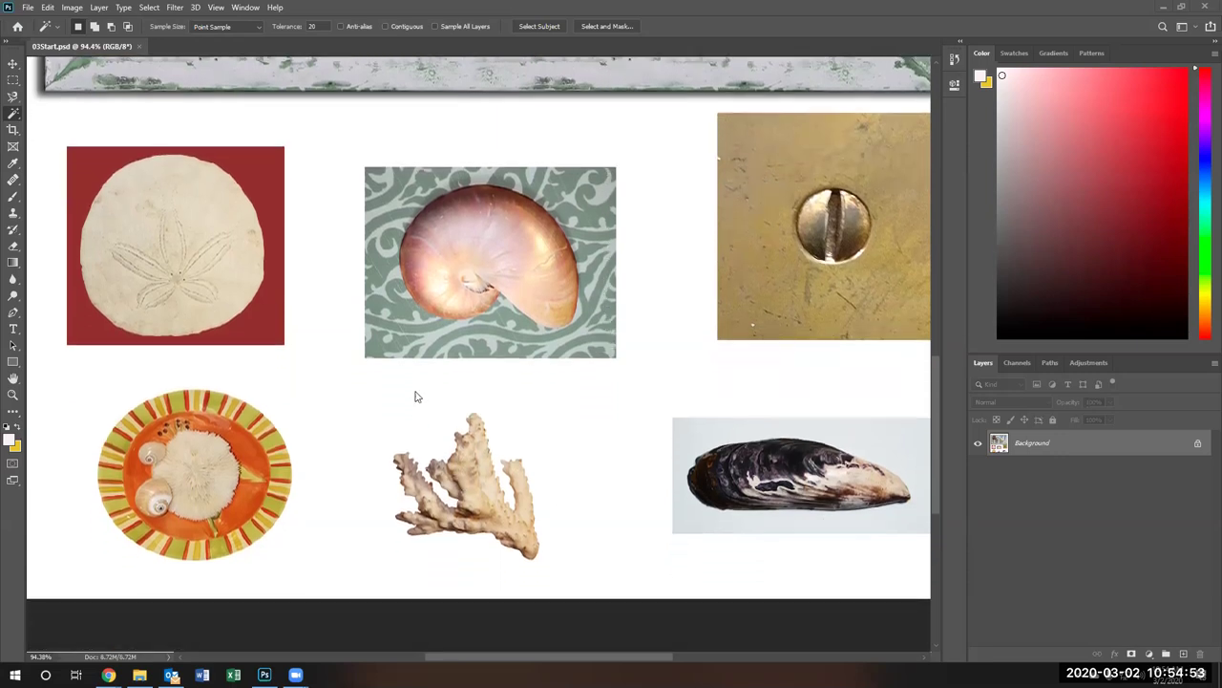
{"action": "left_click", "coordinate": [19, 103]}
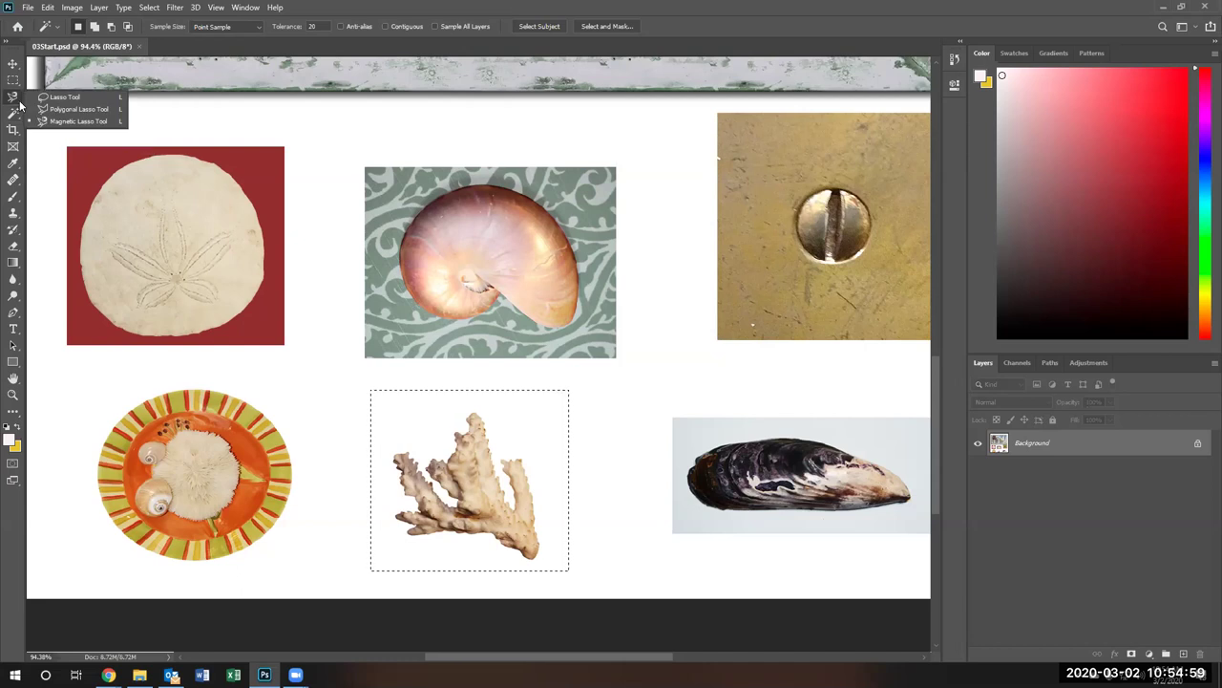
{"action": "left_click", "coordinate": [19, 114]}
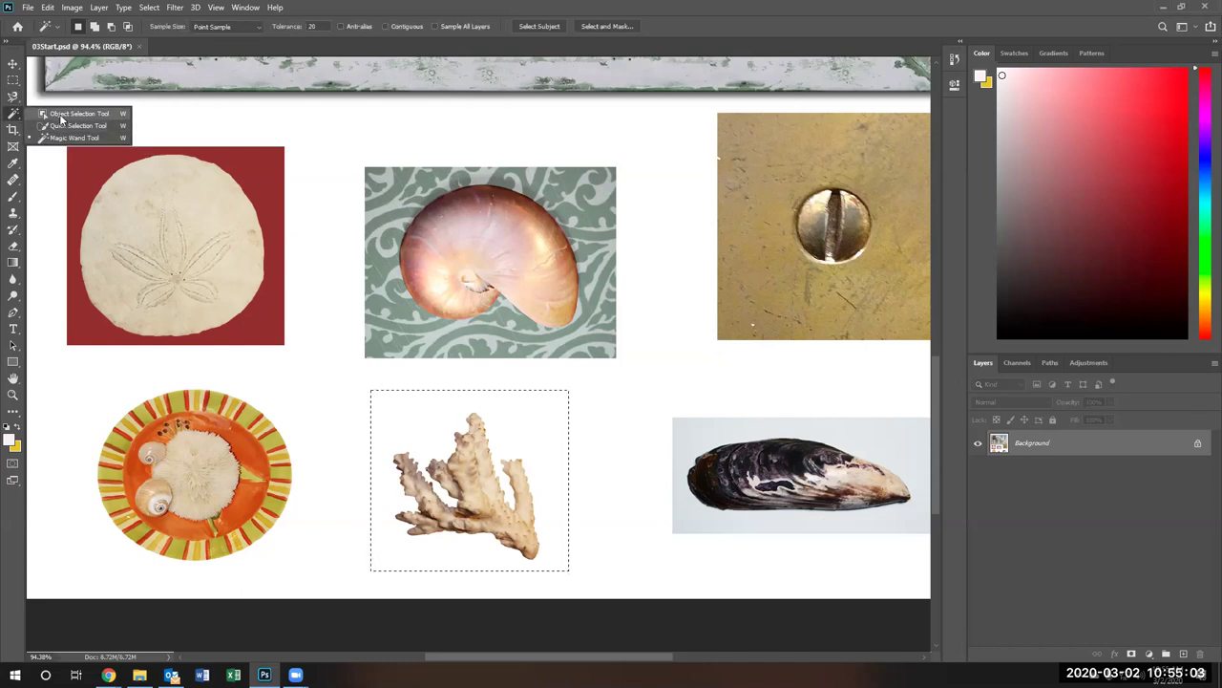
{"action": "left_click", "coordinate": [60, 119]}
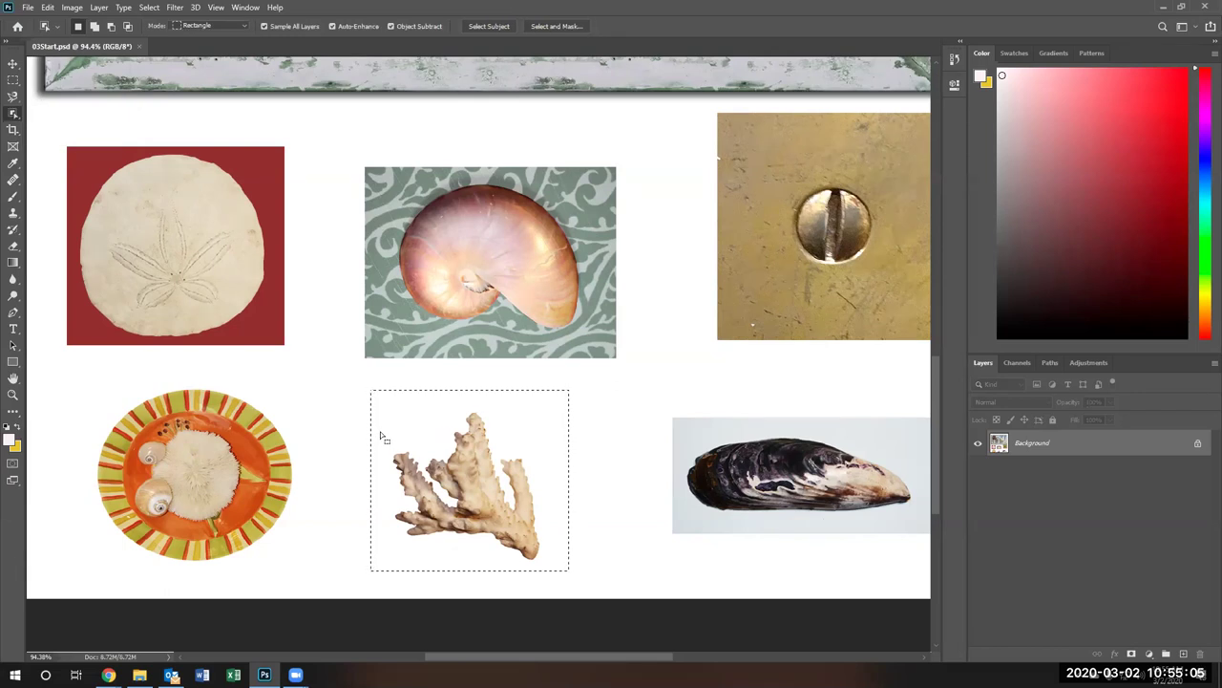
- Box in the coral so its branches get an automatic selection outline, then zoom in
{"action": "left_click", "coordinate": [377, 427]}
{"action": "left_click_drag", "start_coordinate": [357, 381], "coordinate": [588, 574]}
{"action": "scroll", "coordinate": [452, 504], "scroll_direction": "up", "scroll_amount": 3}
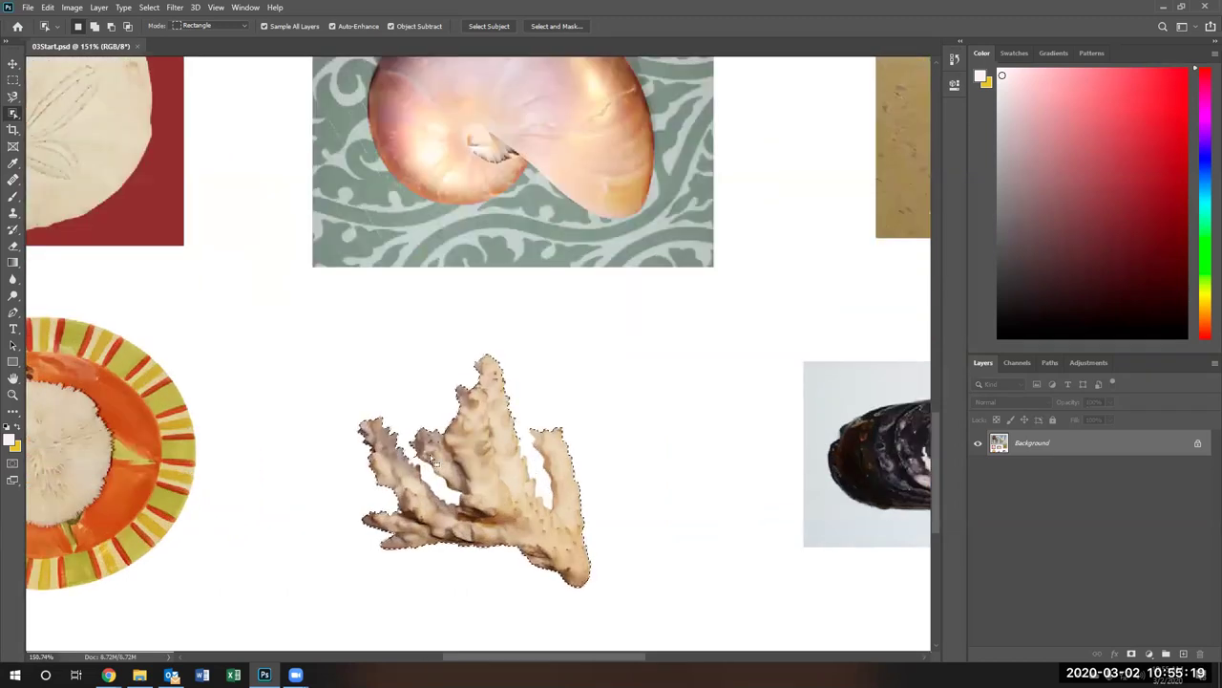
- Turn off Sample All Layers, Auto-Enhance and Object Subtract, then re-enable Auto-Enhance
{"action": "left_click", "coordinate": [267, 27]}
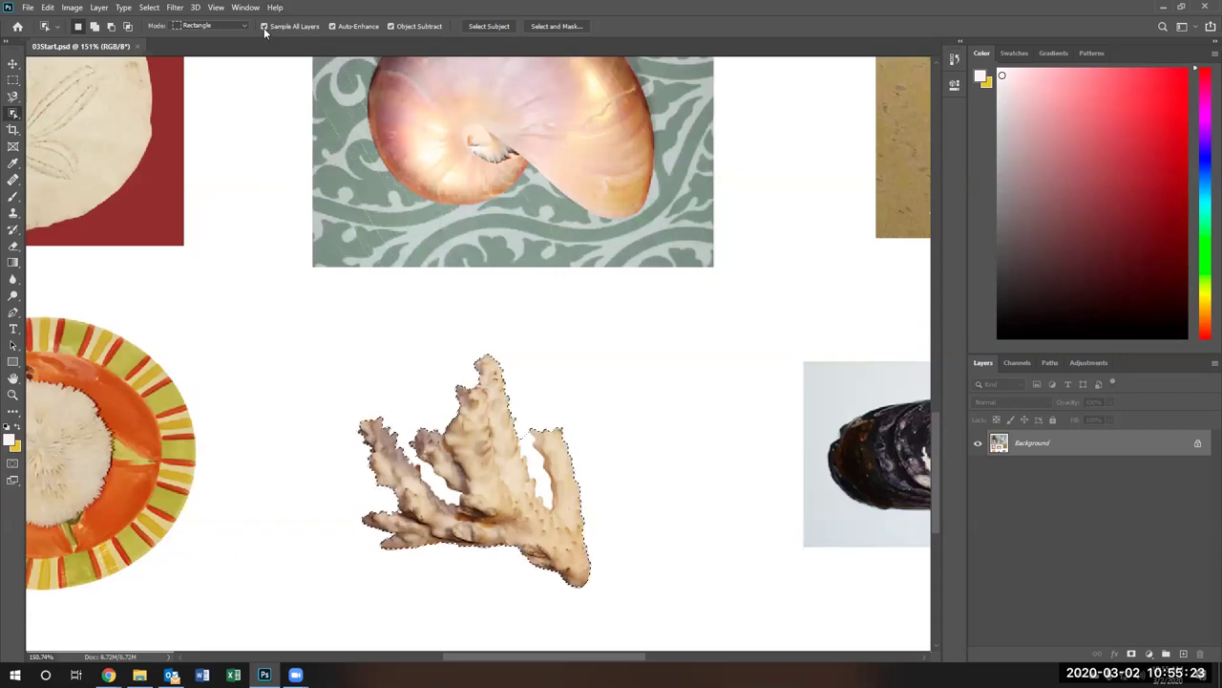
{"action": "left_click", "coordinate": [332, 27]}
{"action": "left_click", "coordinate": [392, 27]}
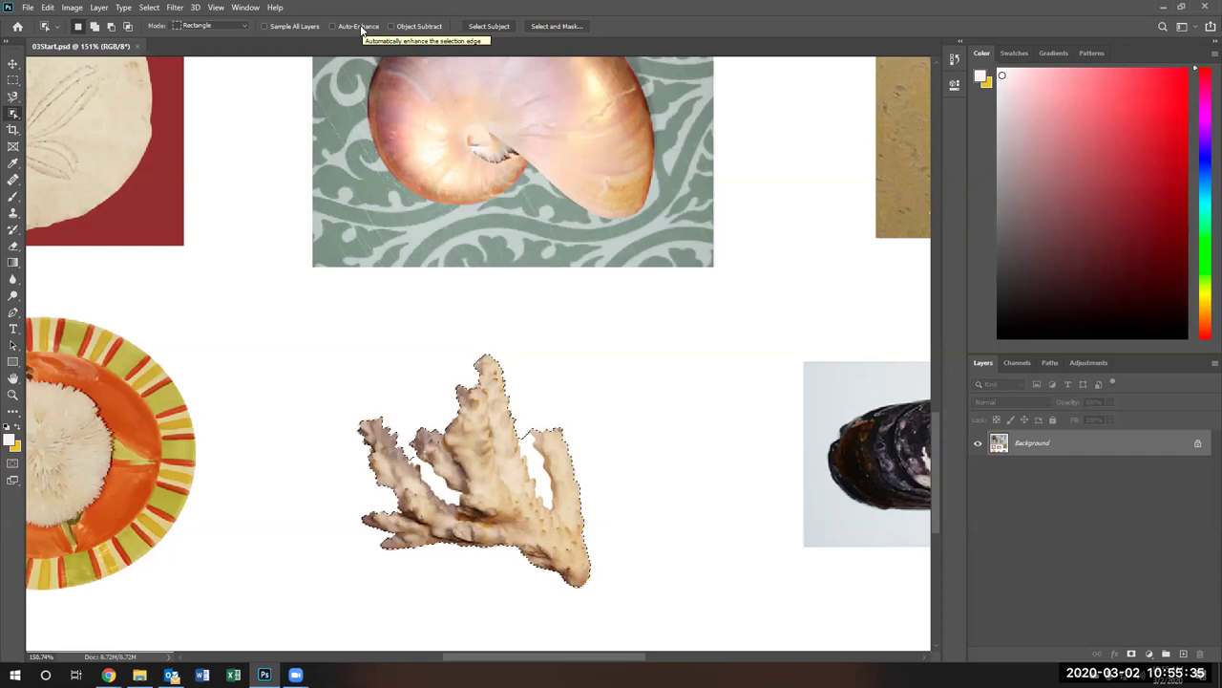
{"action": "left_click", "coordinate": [362, 30]}
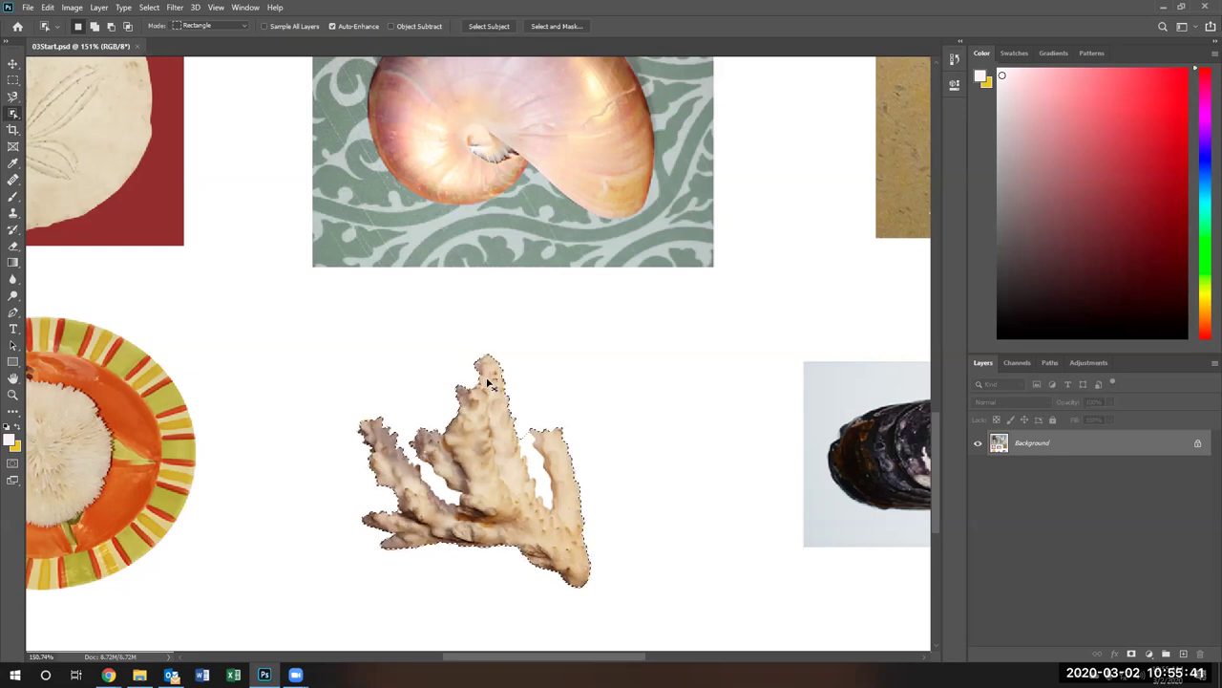
- Reselect the coral with Auto-Enhance on, then again with Auto-Enhance off
{"action": "key", "text": "ctrl+d"}
{"action": "left_click_drag", "start_coordinate": [317, 318], "coordinate": [615, 601]}
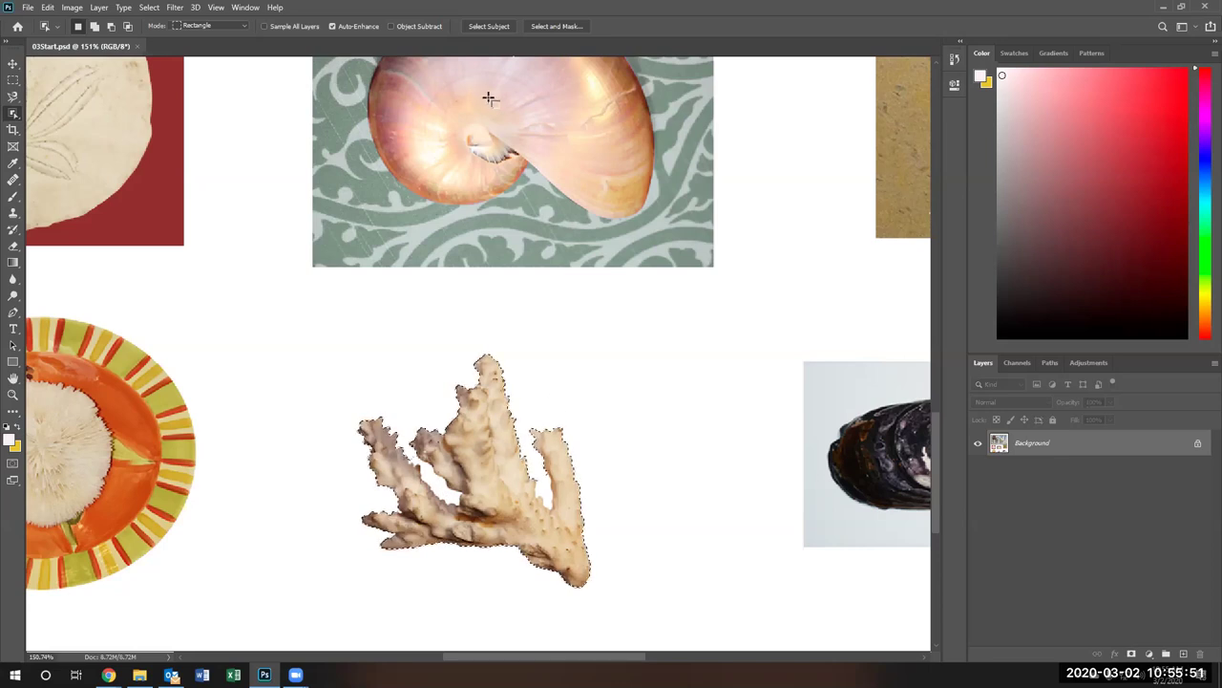
{"action": "left_click", "coordinate": [332, 25]}
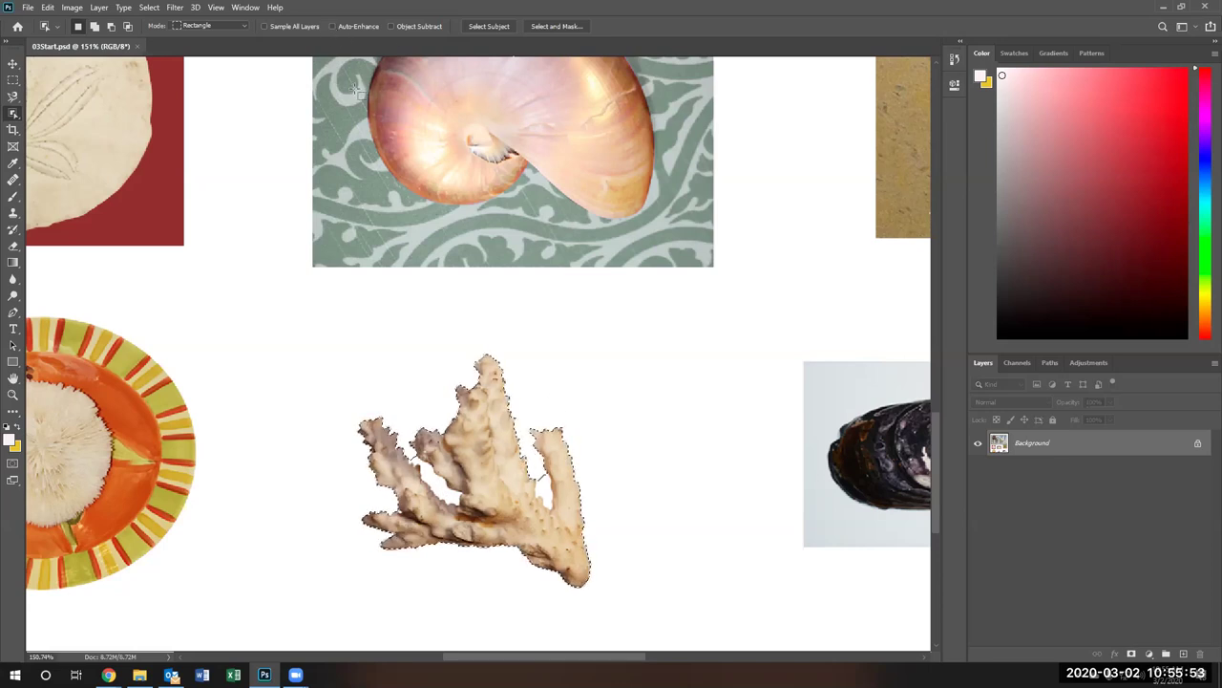
{"action": "key", "text": "ctrl+d"}
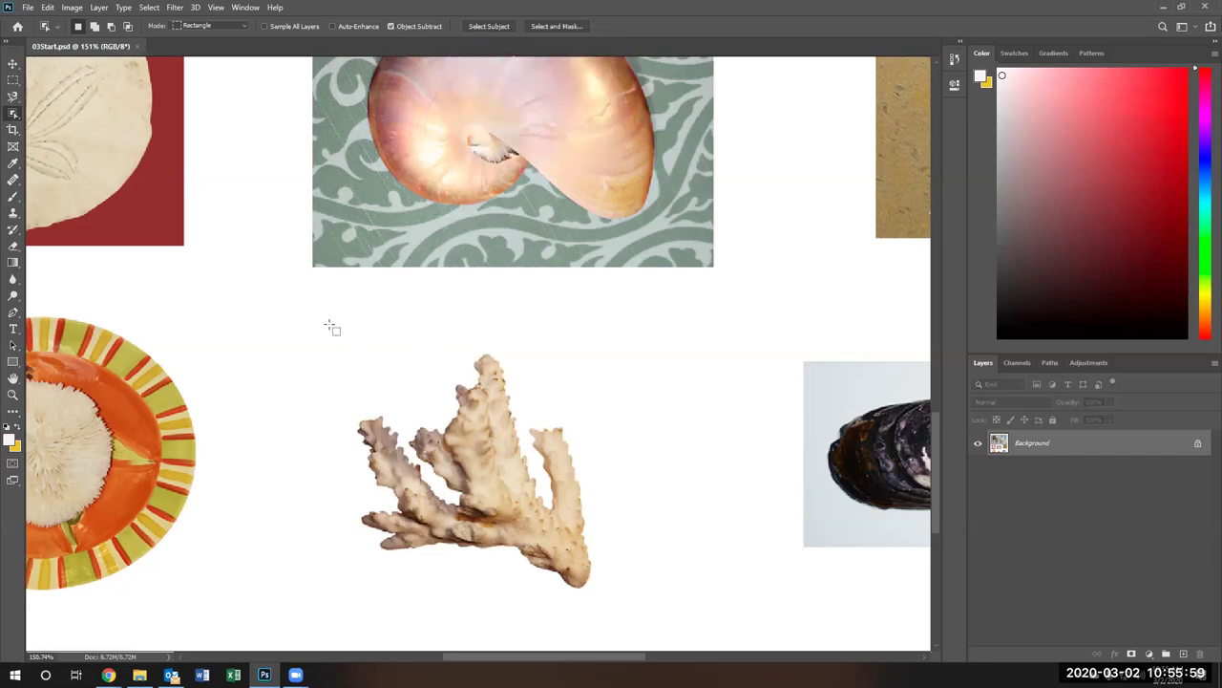
{"action": "left_click_drag", "start_coordinate": [331, 324], "coordinate": [616, 579]}
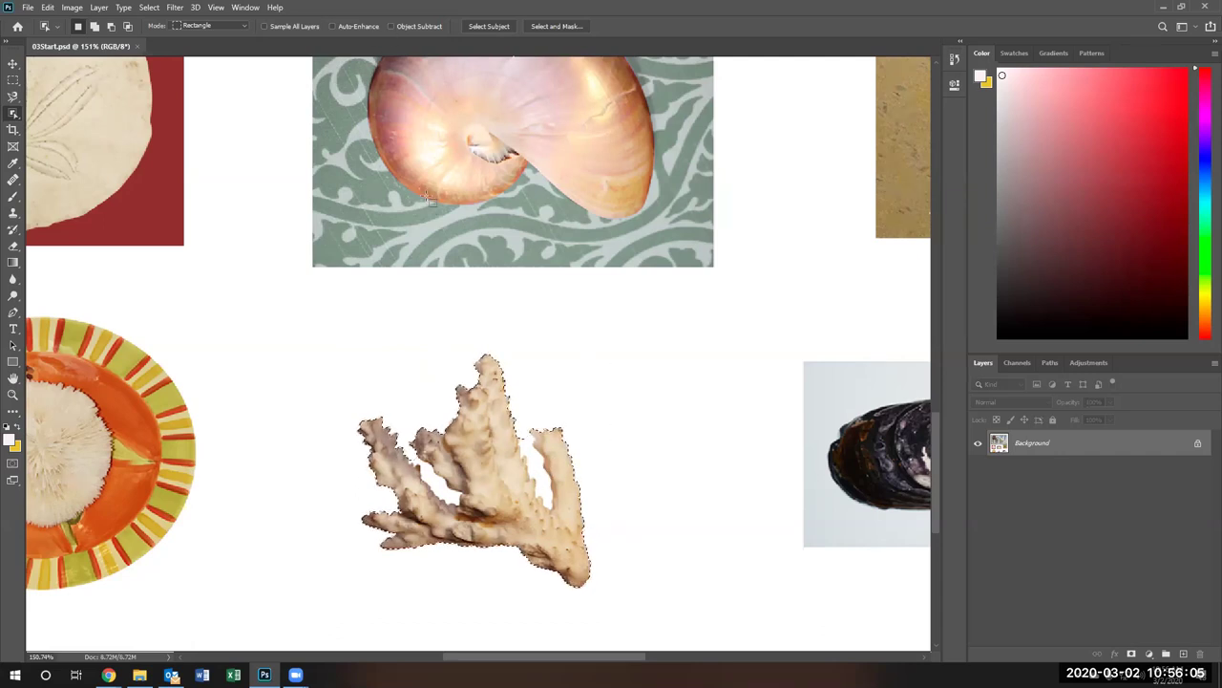
- Clear the selection and box in the coral again with object selection
{"action": "left_click", "coordinate": [13, 113]}
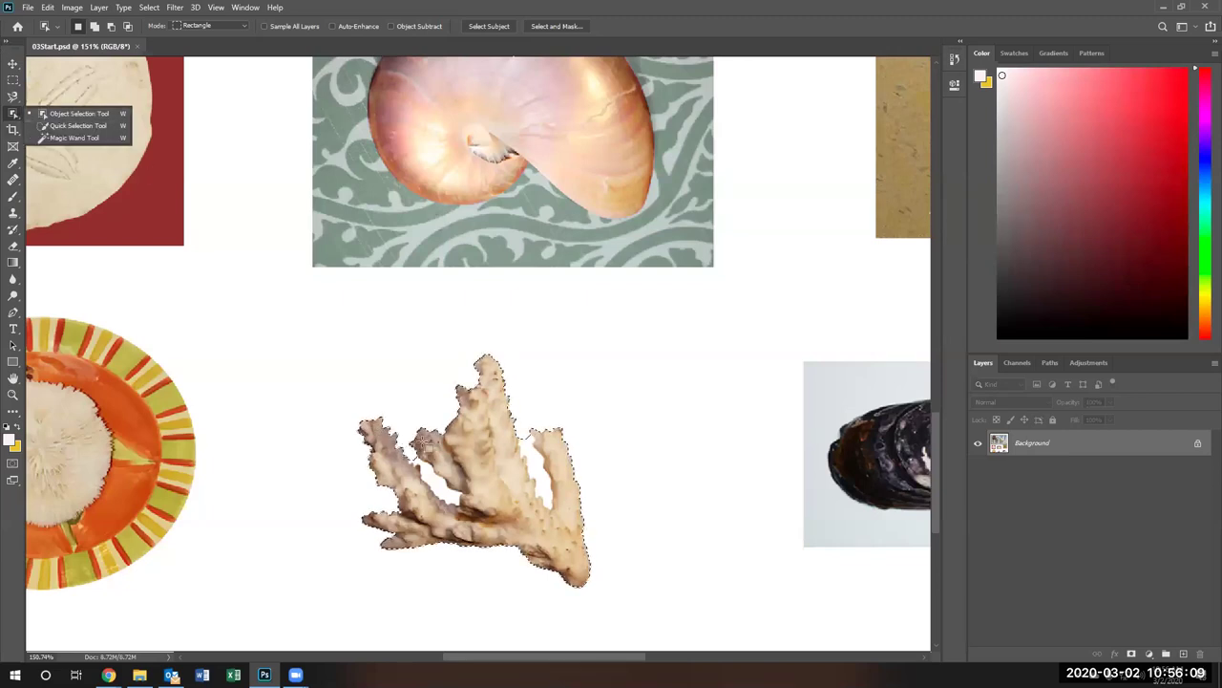
{"action": "left_click", "coordinate": [289, 353]}
{"action": "left_click", "coordinate": [289, 352]}
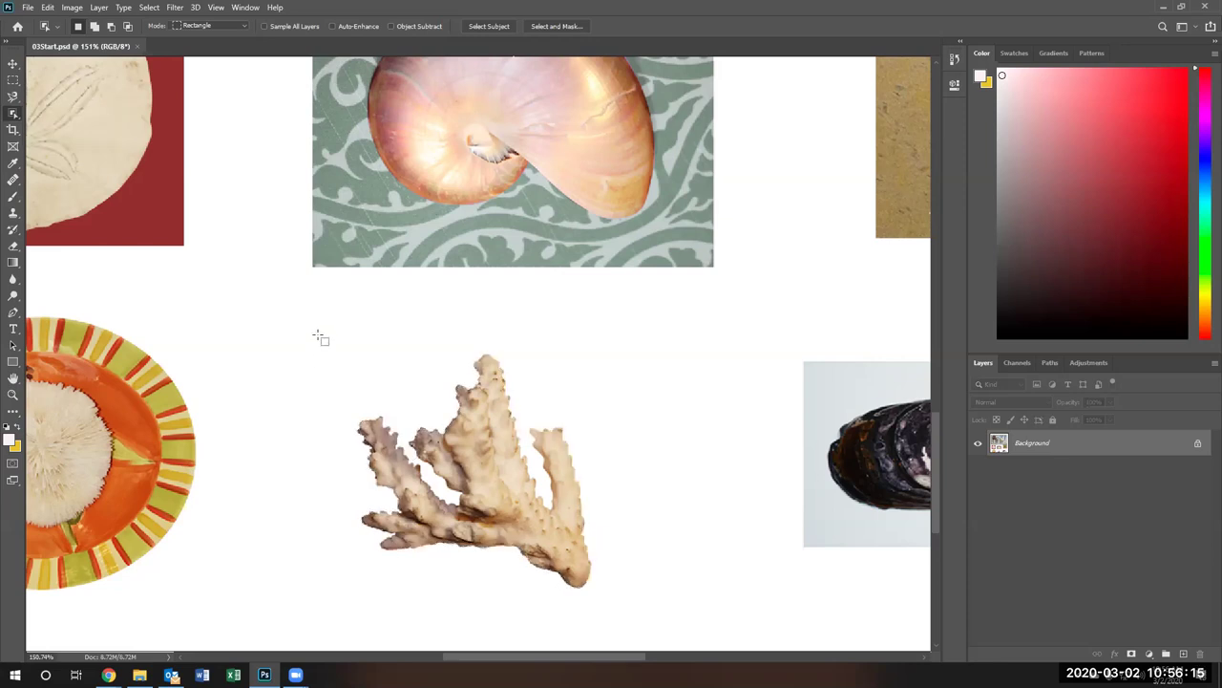
{"action": "left_click_drag", "start_coordinate": [318, 331], "coordinate": [603, 588]}
- Switch to the Quick Selection Tool in subtract mode by holding Alt
{"action": "right_click", "coordinate": [13, 113]}
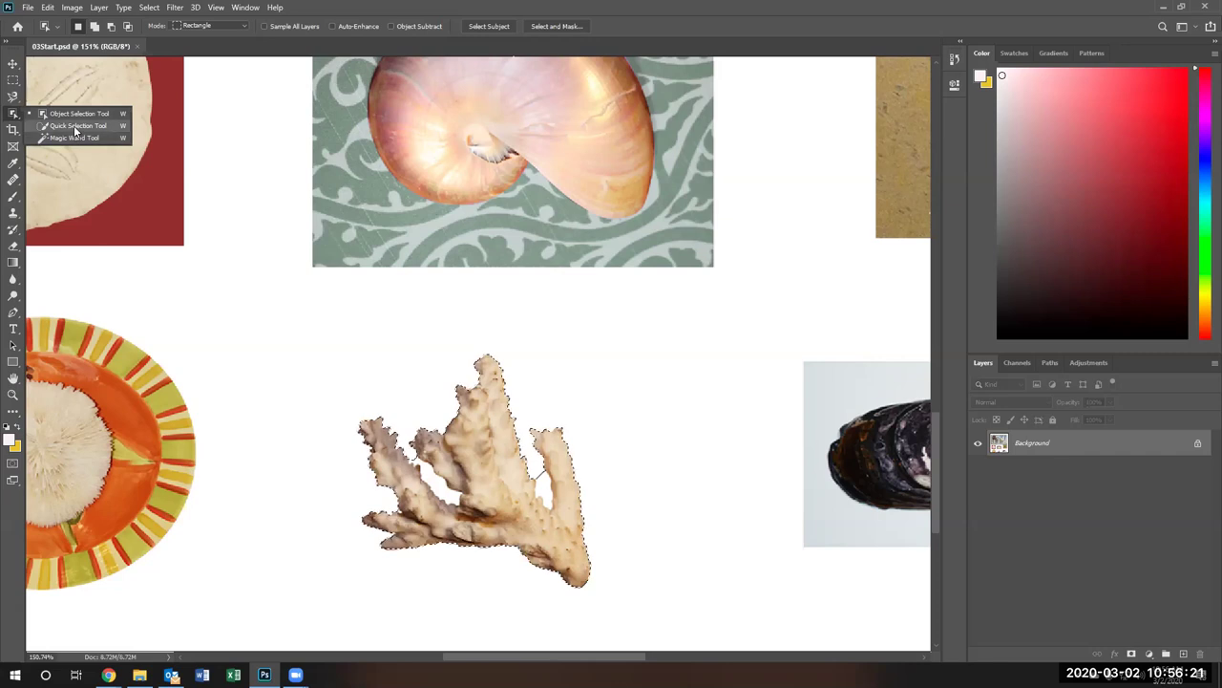
{"action": "left_click", "coordinate": [76, 130]}
{"action": "key", "text": "alt"}
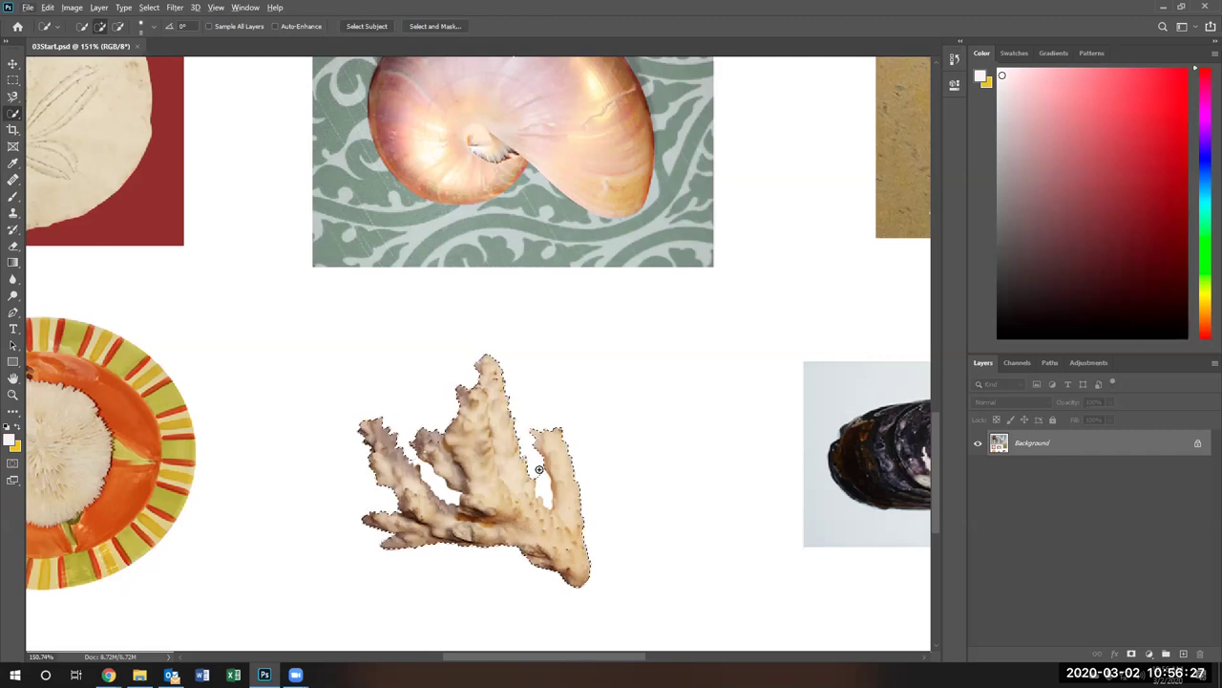
{"action": "key", "text": "alt"}
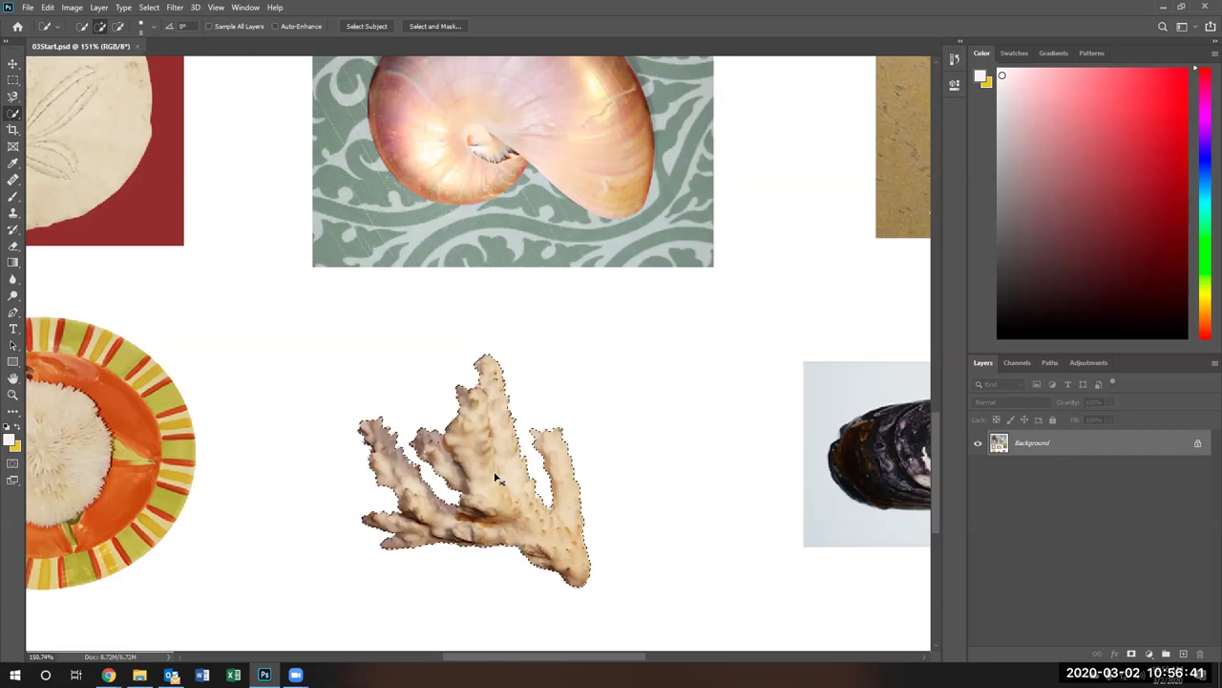
- Replace the coral selection with a rectangular marquee around it, then switch to the Magic Wand
{"action": "key", "text": "ctrl+d"}
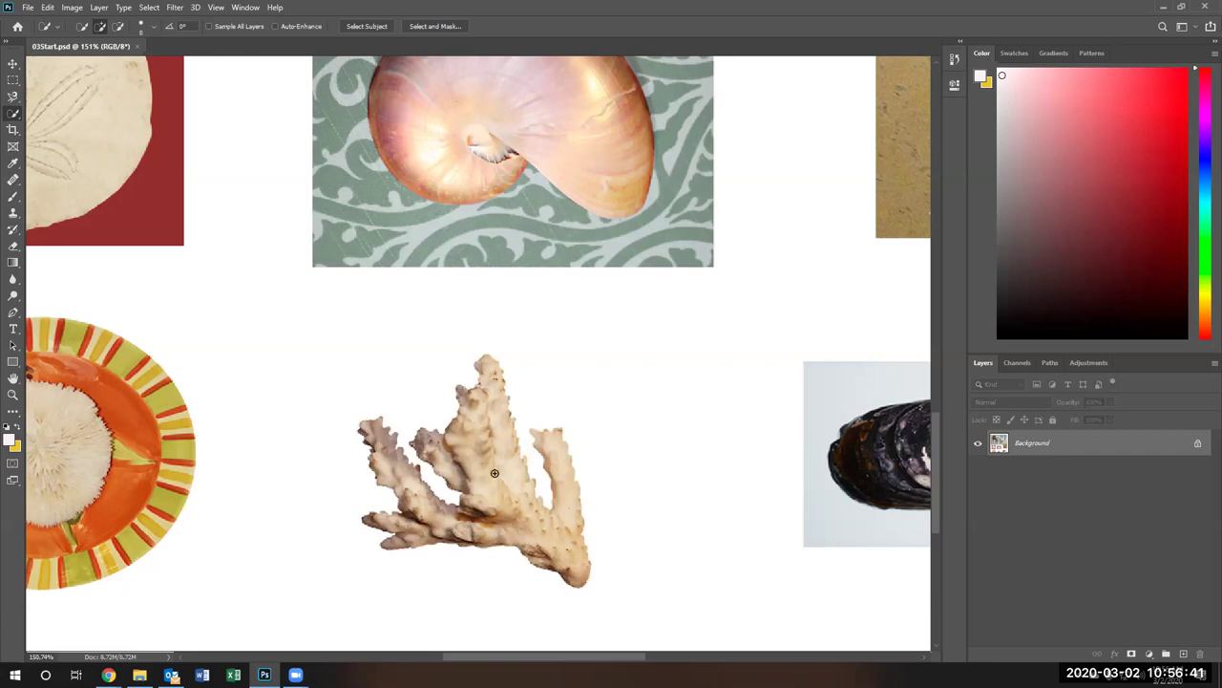
{"action": "left_click", "coordinate": [17, 85]}
{"action": "left_click_drag", "start_coordinate": [301, 303], "coordinate": [632, 609]}
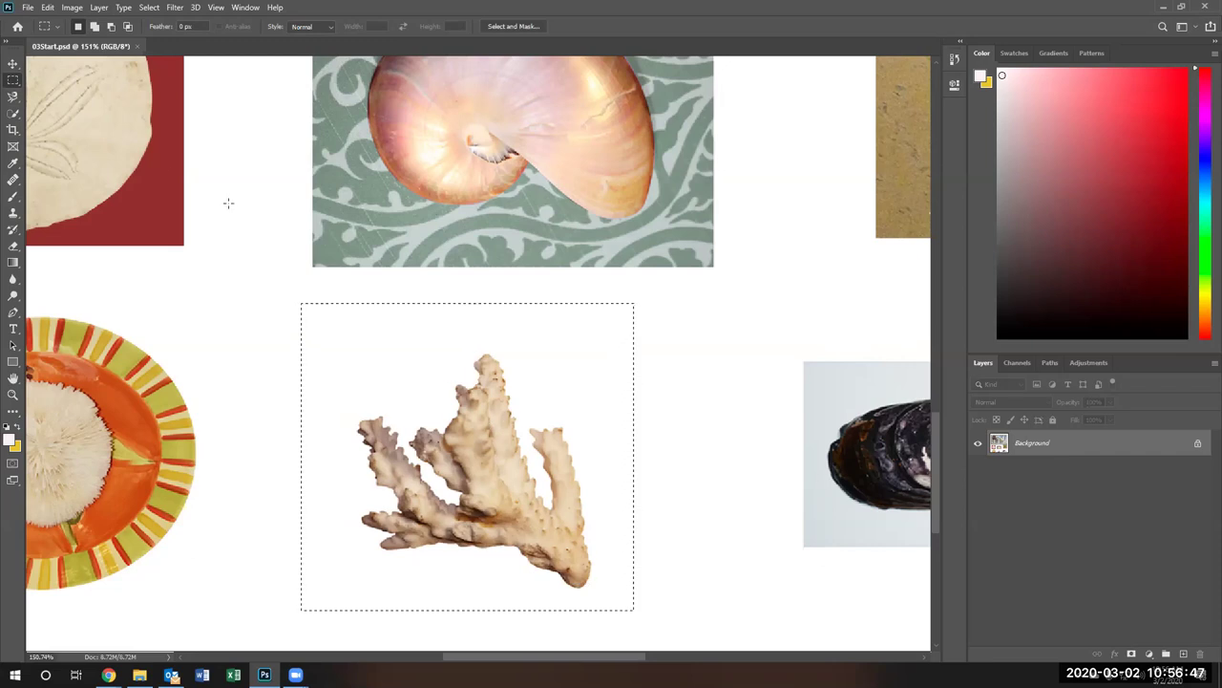
{"action": "right_click", "coordinate": [13, 113]}
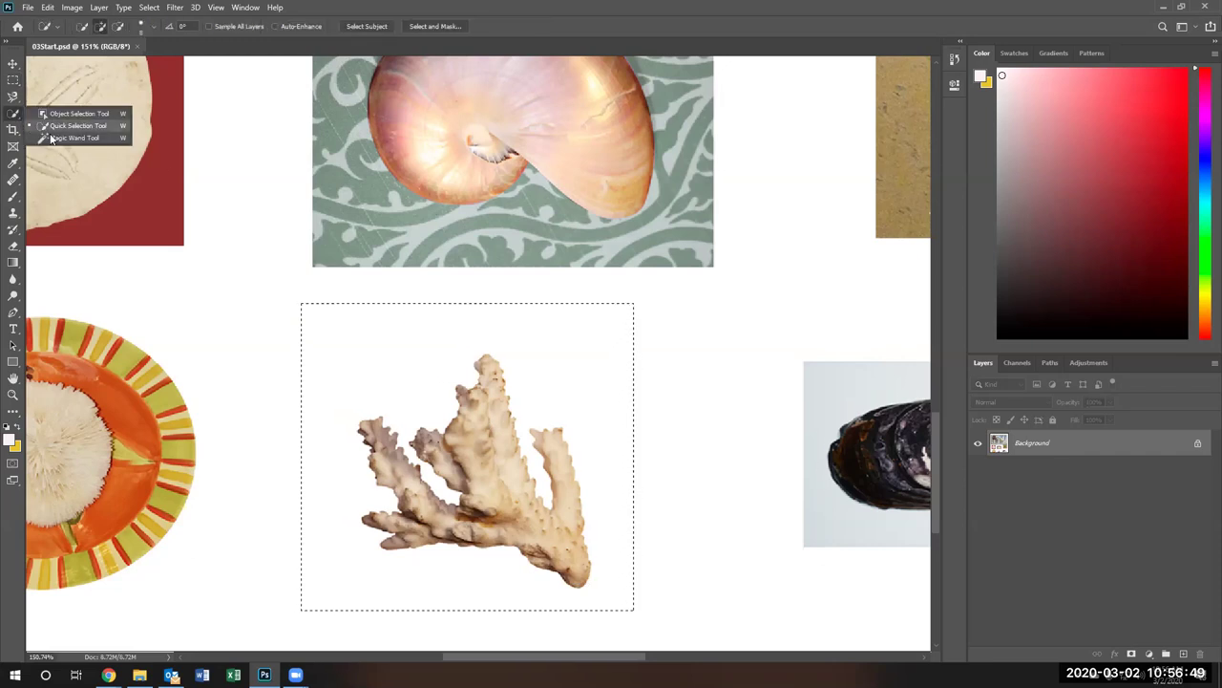
{"action": "left_click", "coordinate": [54, 142]}
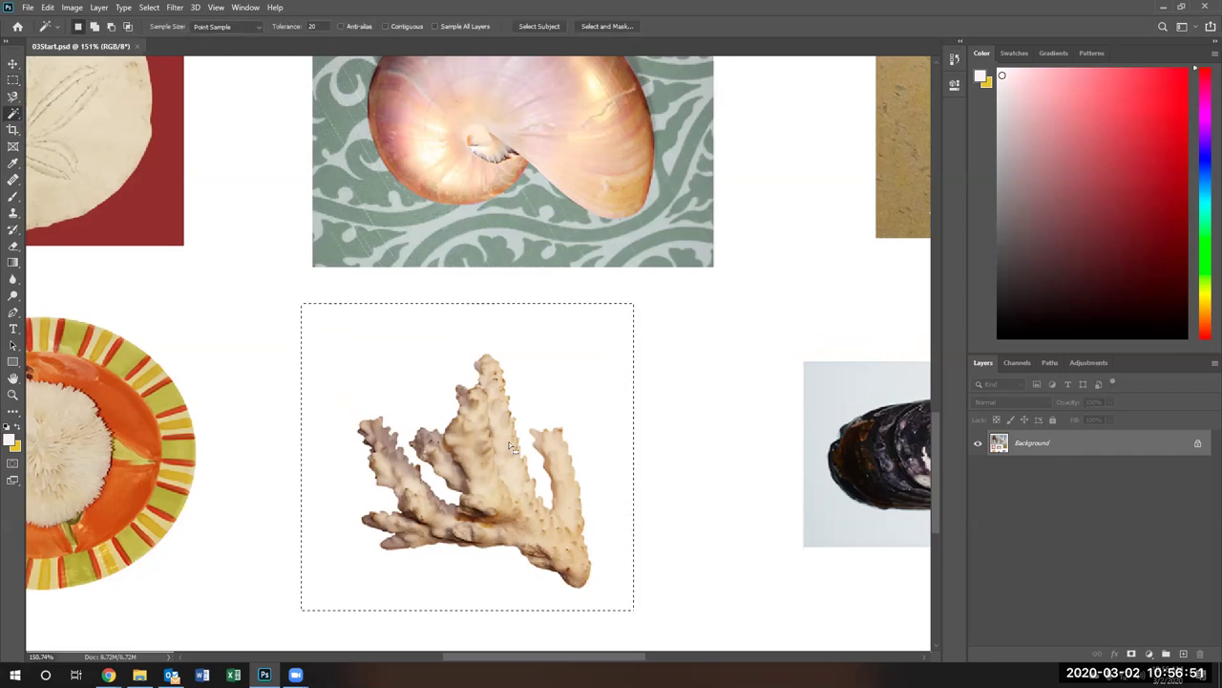
- Set Magic Wand tolerance to 200 and Alt-click the white background to subtract it
{"action": "left_click", "coordinate": [313, 26]}
{"action": "key", "text": "alt"}
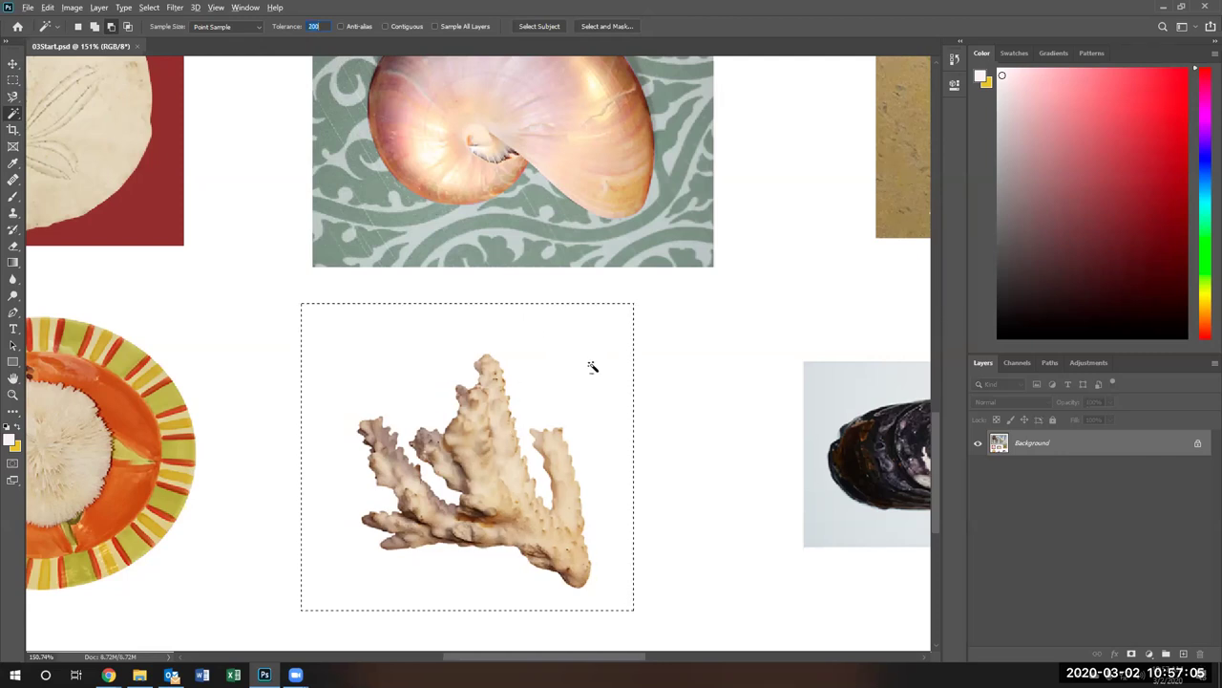
{"action": "left_click", "coordinate": [592, 367], "text": "alt"}
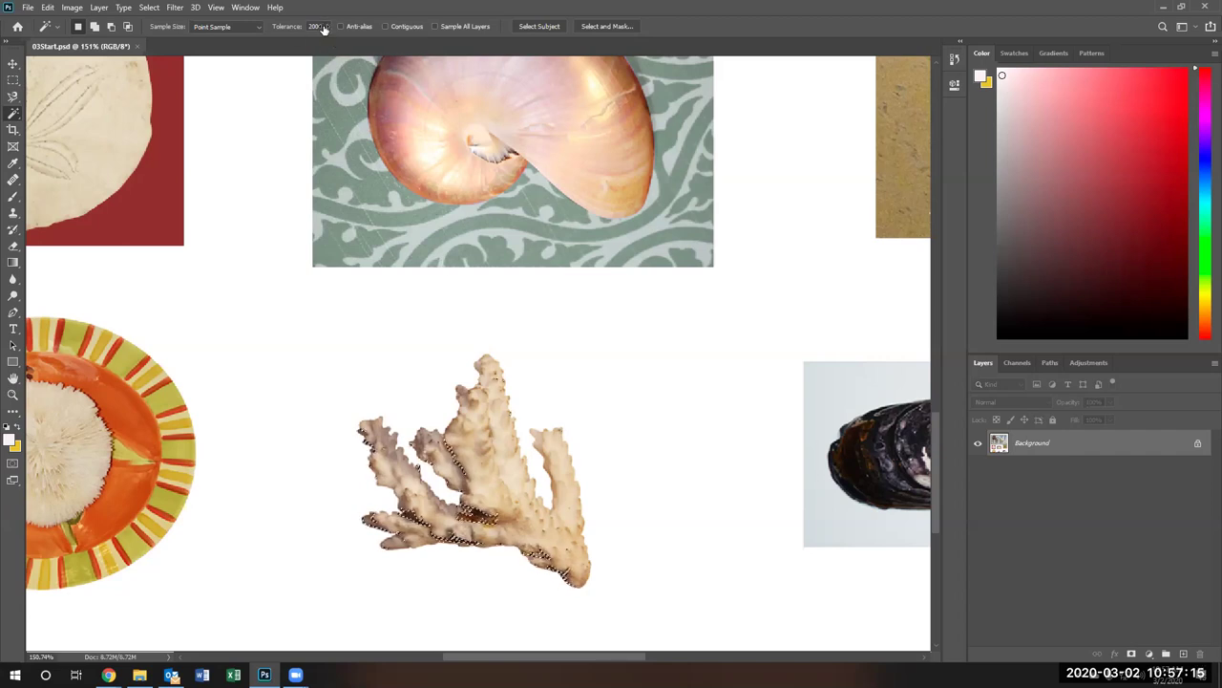
- Undo the subtraction, set tolerance to 10, and Alt-click the white background to leave only the coral
{"action": "key", "text": "ctrl+z"}
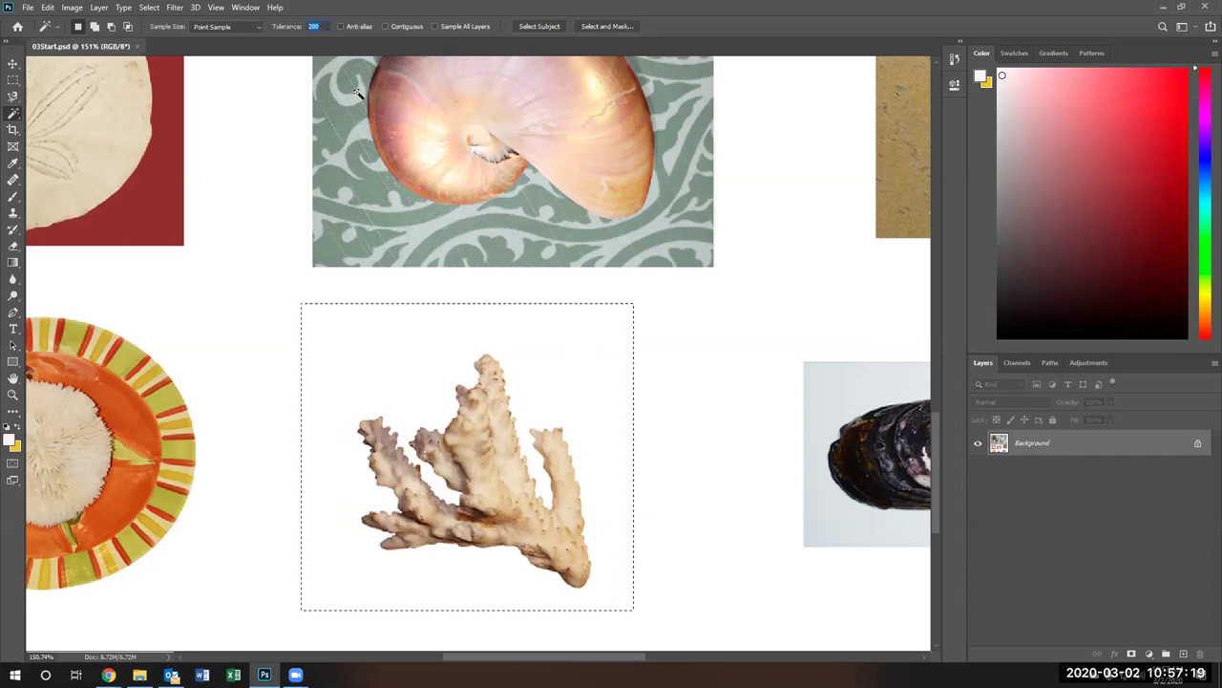
{"action": "type", "text": "10"}
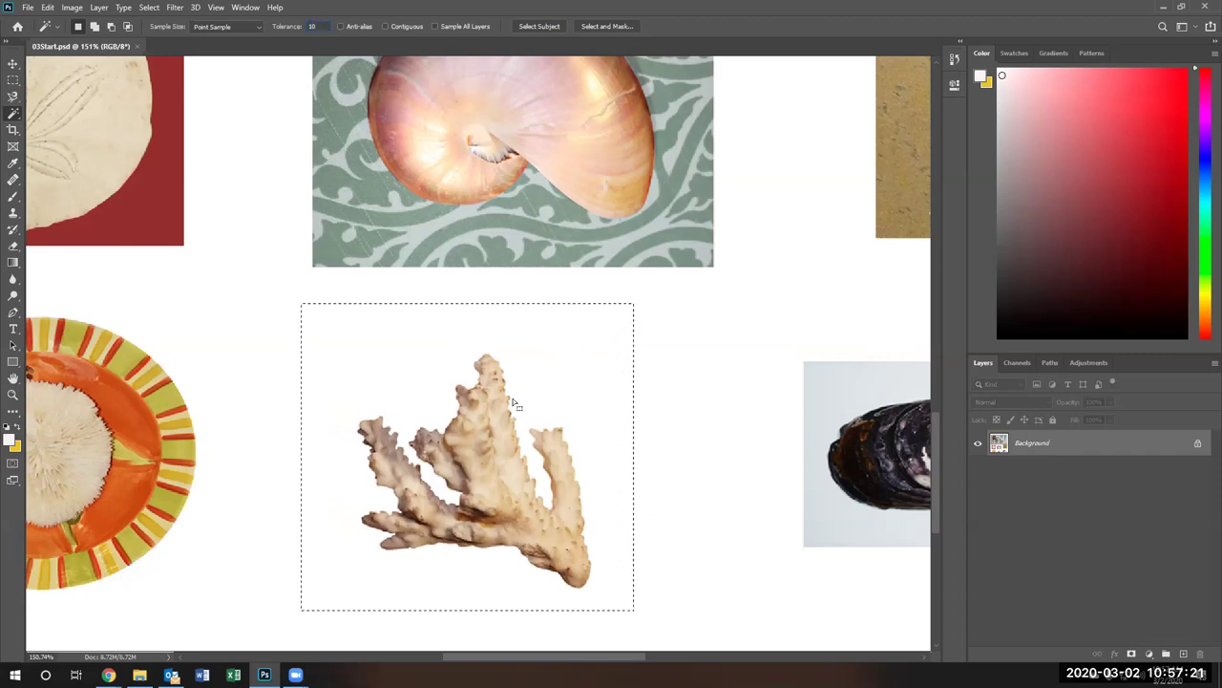
{"action": "key", "text": "Return"}
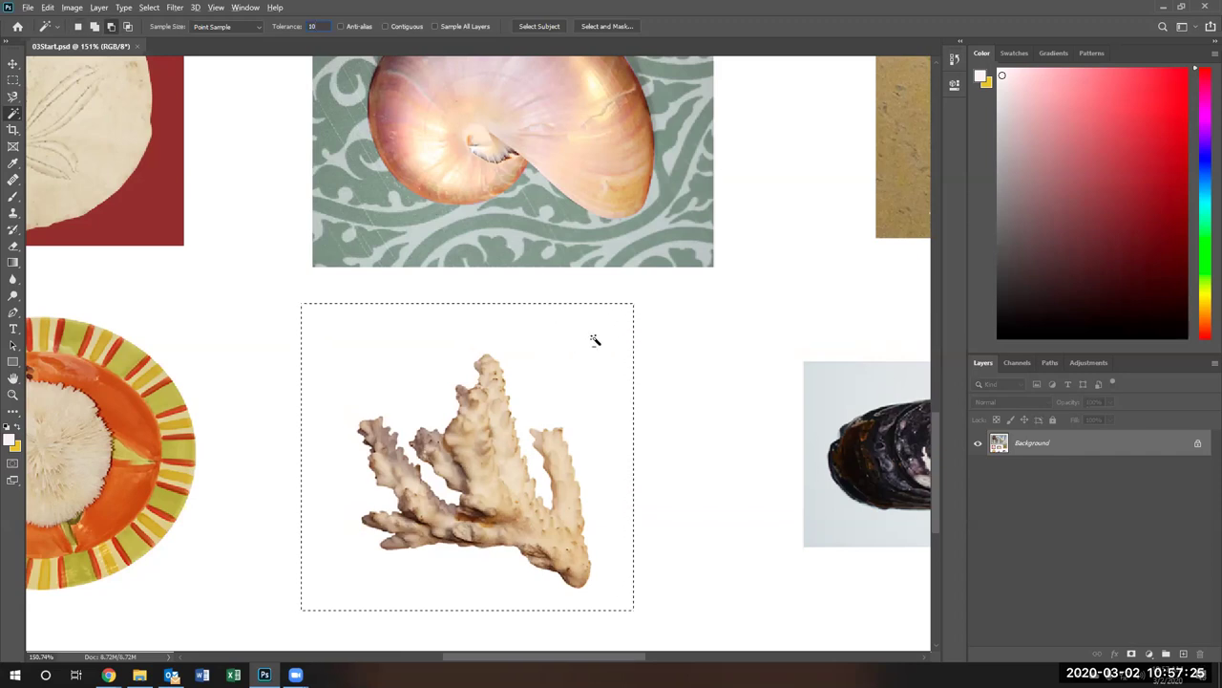
{"action": "left_click", "coordinate": [594, 339], "text": "alt"}
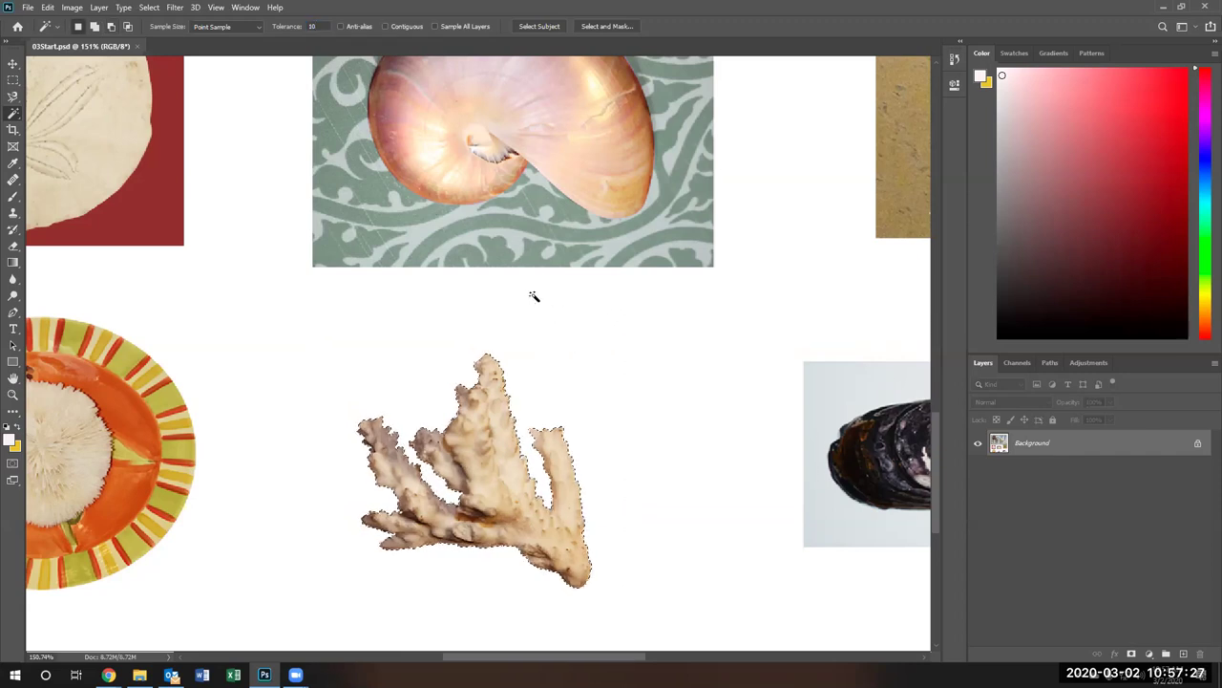